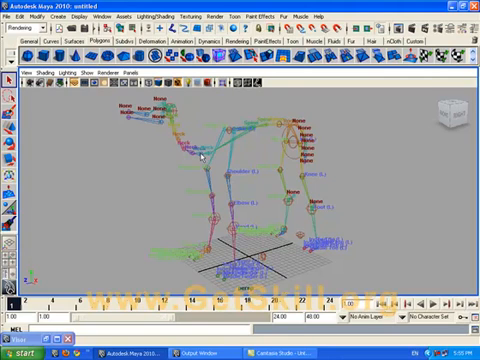
# Step: Select the camel's neck joint chain while tumbling and dollying to a wider viewing angle
pyautogui.moveTo(186, 185)
pyautogui.keyDown('alt'); pyautogui.mouseDown()
pyautogui.moveTo(248, 188)
pyautogui.moveTo(149, 204)
pyautogui.mouseUp(); pyautogui.keyUp('alt')
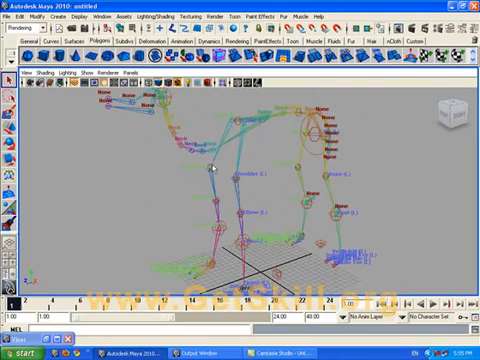
pyautogui.click(214, 152)
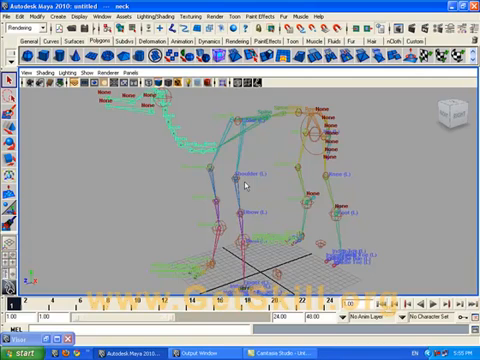
pyautogui.scroll(-3, 245, 182)
pyautogui.keyDown('alt'); pyautogui.moveTo(240, 205); pyautogui.dragTo(270, 195); pyautogui.keyUp('alt')
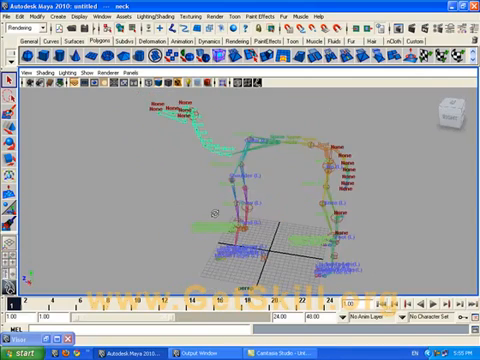
pyautogui.keyDown('alt'); pyautogui.moveTo(298, 232); pyautogui.dragTo(250, 215); pyautogui.keyUp('alt')
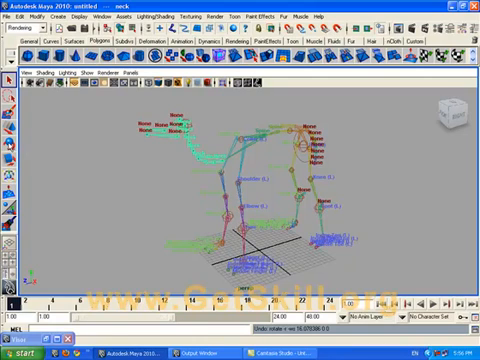
# Step: Rotate the camel's neck chain about 16 degrees into a bent pose using the Rotate tool
pyautogui.press('e')
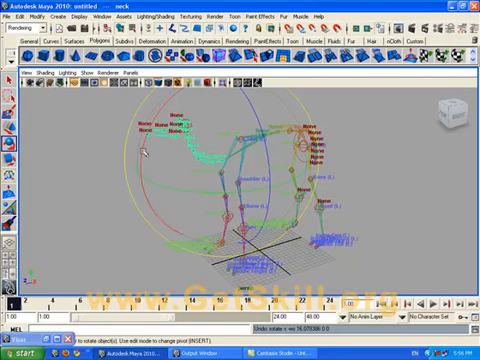
pyautogui.moveTo(143, 150)
pyautogui.mouseDown()
pyautogui.moveTo(150, 170)
pyautogui.moveTo(162, 163)
pyautogui.moveTo(170, 219)
pyautogui.moveTo(165, 215)
pyautogui.moveTo(280, 240)
pyautogui.moveTo(235, 265)
pyautogui.moveTo(202, 240)
pyautogui.moveTo(258, 246)
pyautogui.moveTo(348, 226)
pyautogui.moveTo(300, 235)
pyautogui.mouseUp()
pyautogui.click(250, 246)
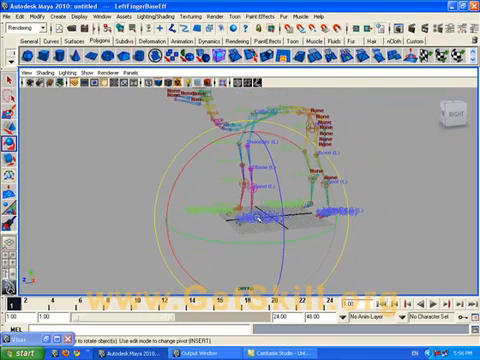
pyautogui.click(213, 200)
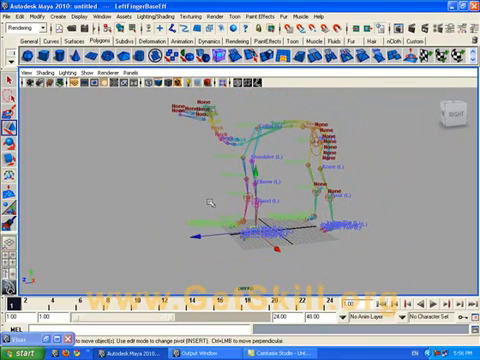
pyautogui.click(255, 155)
pyautogui.keyDown('alt'); pyautogui.moveTo(255, 155); pyautogui.dragTo(200, 200); pyautogui.keyUp('alt')
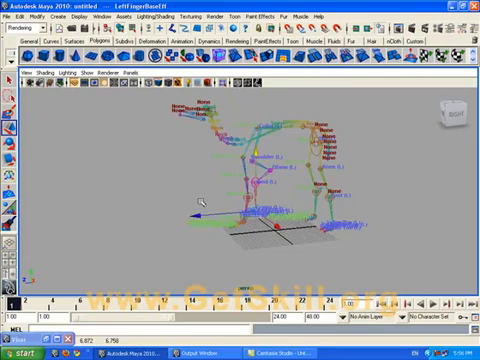
pyautogui.keyDown('alt'); pyautogui.moveTo(182, 233); pyautogui.dragTo(170, 218); pyautogui.keyUp('alt')
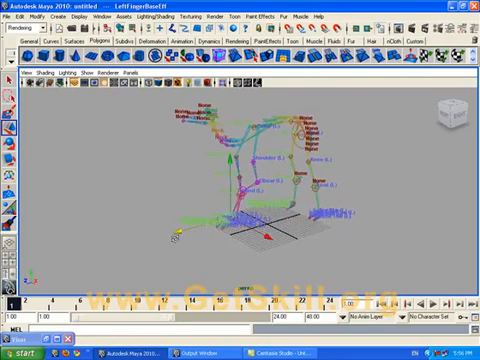
# Step: Select the hips above the upper hind leg and drag them to reposition the camel's legs
pyautogui.click(320, 158)
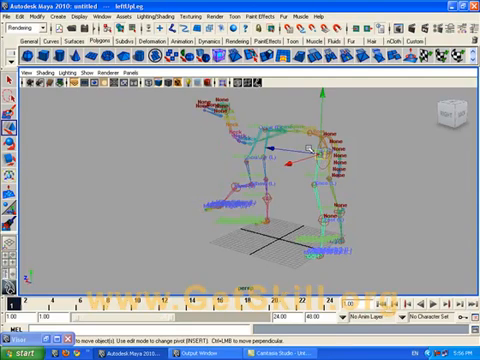
pyautogui.keyDown('alt'); pyautogui.moveTo(307, 180); pyautogui.dragTo(307, 190); pyautogui.keyUp('alt')
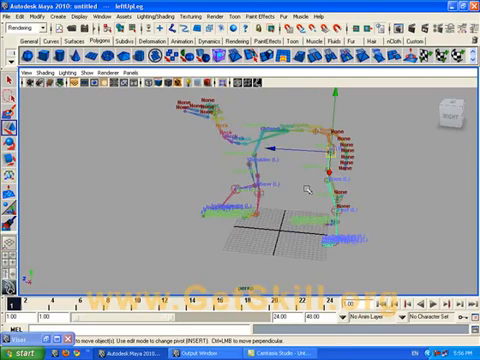
pyautogui.press('Up')
pyautogui.moveTo(272, 147)
pyautogui.mouseDown()
pyautogui.moveTo(279, 161)
pyautogui.moveTo(239, 175)
pyautogui.mouseUp()
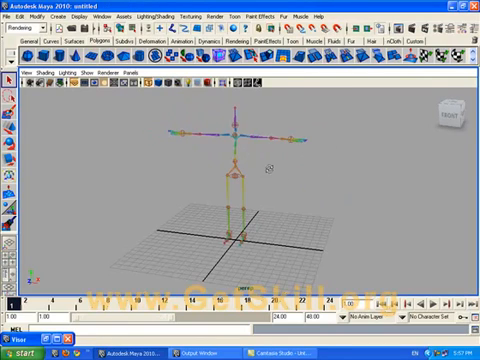
# Step: Drag the LeftHandEff IK handle down and to the right so the left arm bends downward
pyautogui.keyDown('alt'); pyautogui.moveTo(268, 168); pyautogui.dragTo(215, 203); pyautogui.keyUp('alt')
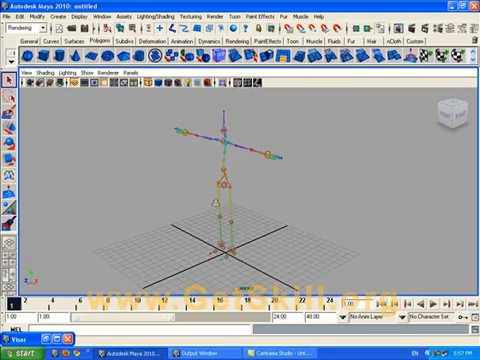
pyautogui.click(8, 128)
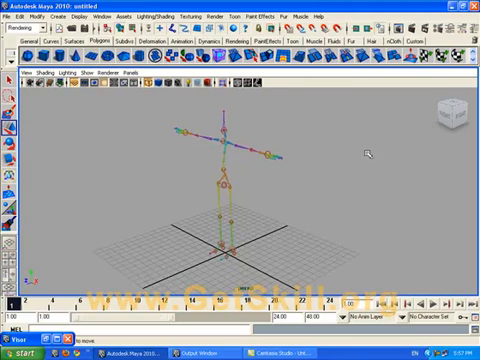
pyautogui.click(268, 152)
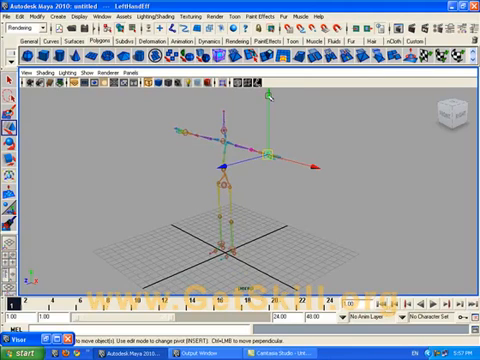
pyautogui.moveTo(268, 95)
pyautogui.mouseDown()
pyautogui.moveTo(270, 132)
pyautogui.moveTo(270, 127)
pyautogui.mouseUp()
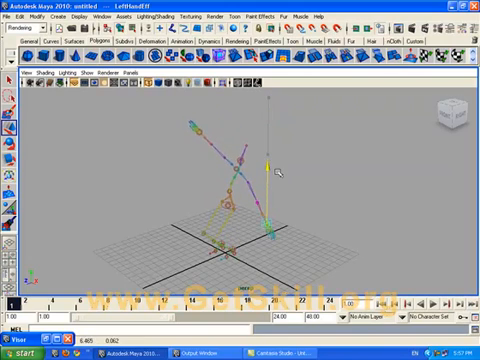
pyautogui.hotkey('ctrl', 'z')
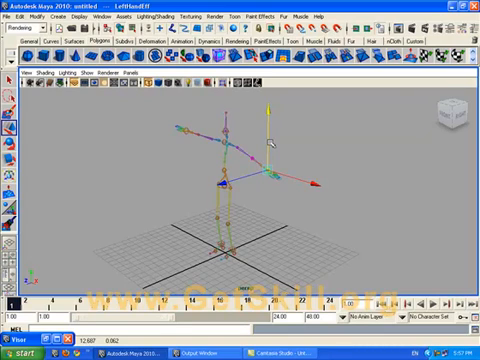
pyautogui.click(270, 172)
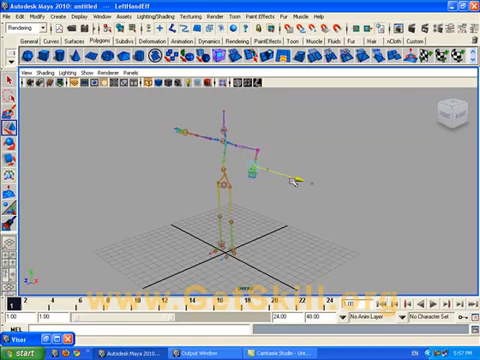
pyautogui.moveTo(270, 172)
pyautogui.mouseDown()
pyautogui.moveTo(266, 192)
pyautogui.moveTo(155, 182)
pyautogui.mouseUp()
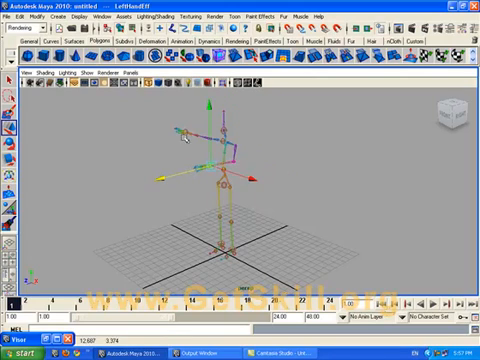
# Step: Drag the RightHandEff IK handle outward to stretch the right arm sideways, undoing and redoing it
pyautogui.click(186, 135)
pyautogui.moveTo(130, 145)
pyautogui.mouseDown()
pyautogui.moveTo(235, 160)
pyautogui.moveTo(68, 193)
pyautogui.mouseUp()
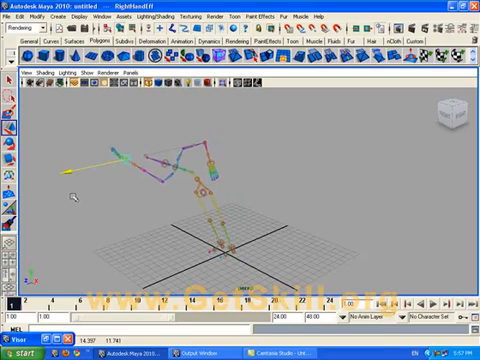
pyautogui.hotkey('ctrl', 'z')
pyautogui.hotkey('ctrl', 'shift', 'z')
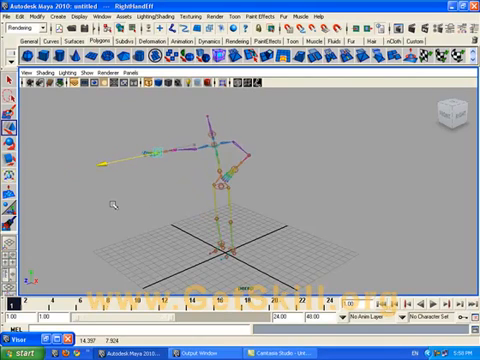
pyautogui.press('w')
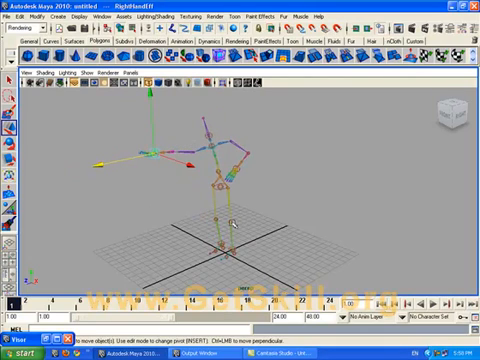
# Step: Lift the LeftFootEff IK handle so the left leg bends upward
pyautogui.click(218, 210)
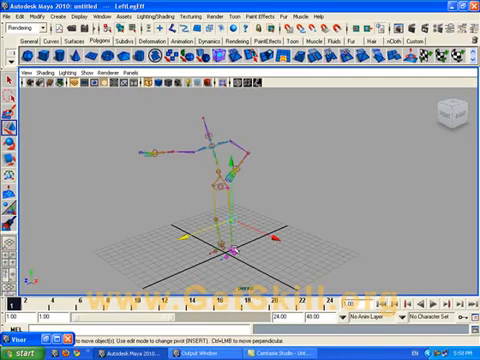
pyautogui.click(228, 252)
pyautogui.moveTo(228, 248)
pyautogui.mouseDown()
pyautogui.moveTo(232, 176)
pyautogui.moveTo(150, 254)
pyautogui.mouseUp()
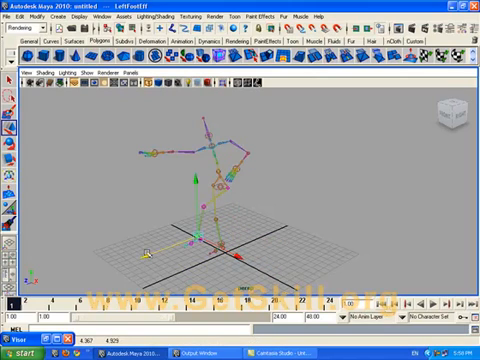
# Step: Raise the RightFootEff IK handle so both legs bend into a jumping pose
pyautogui.moveTo(210, 240)
pyautogui.keyDown('alt'); pyautogui.mouseDown()
pyautogui.moveTo(270, 222)
pyautogui.moveTo(268, 240)
pyautogui.mouseUp(); pyautogui.keyUp('alt')
pyautogui.click(268, 242)
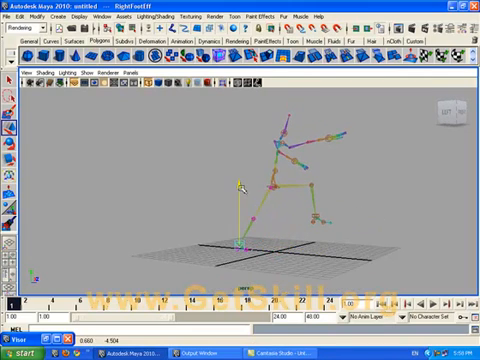
pyautogui.moveTo(240, 185); pyautogui.dragTo(241, 180)
pyautogui.moveTo(230, 225)
pyautogui.keyDown('alt'); pyautogui.mouseDown()
pyautogui.moveTo(188, 232)
pyautogui.moveTo(213, 236)
pyautogui.mouseUp(); pyautogui.keyUp('alt')
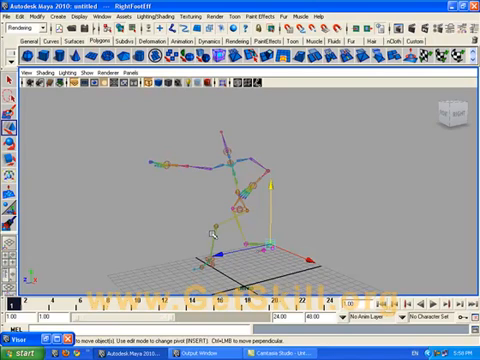
# Step: Start a new untitled scene, choosing Don't Save to discard the posed skeleton
pyautogui.hotkey('ctrl', 'n')
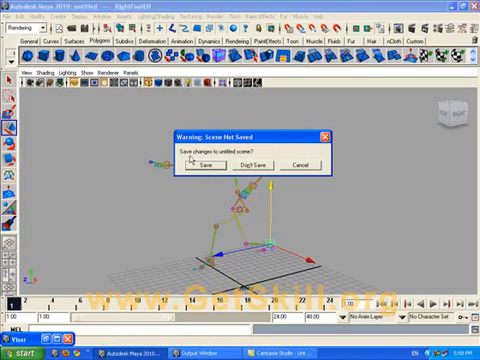
pyautogui.click(252, 165)
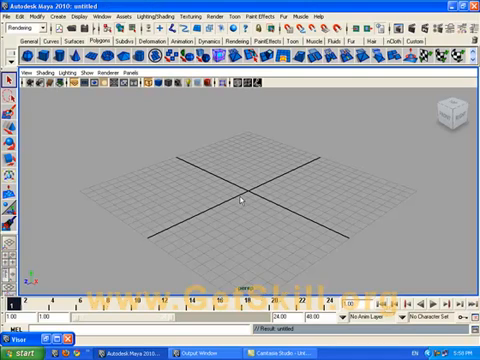